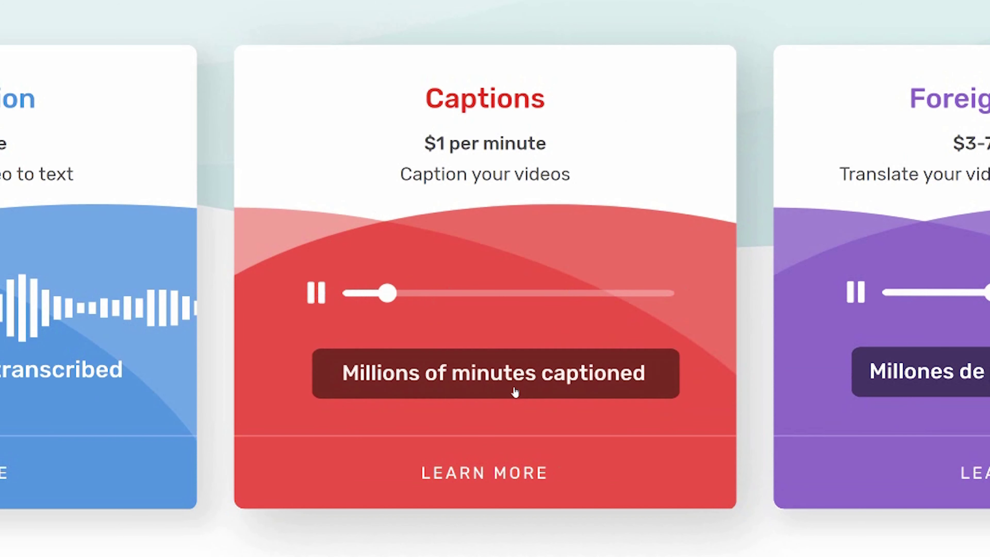
Choose the Captions service and get started on a new caption order.
click(513, 385)
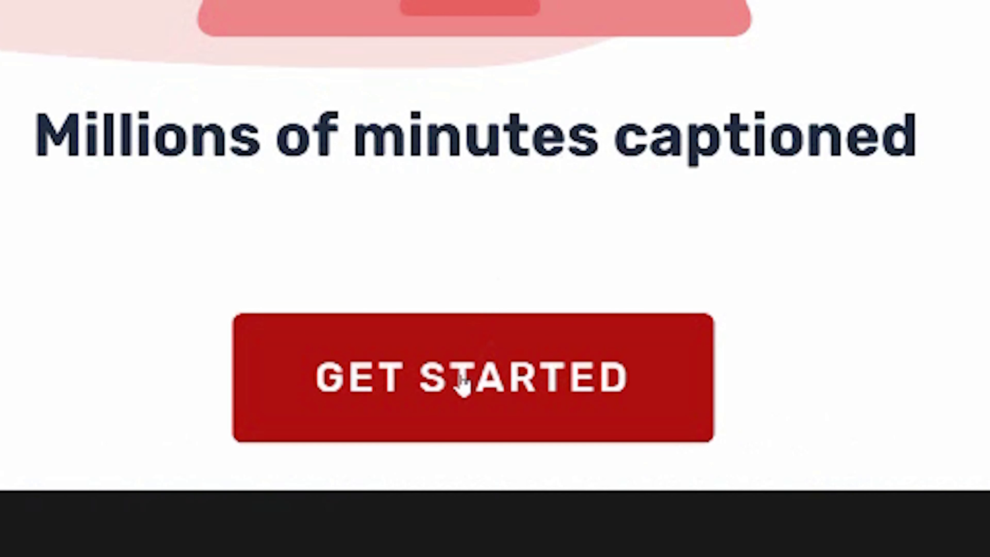
click(462, 384)
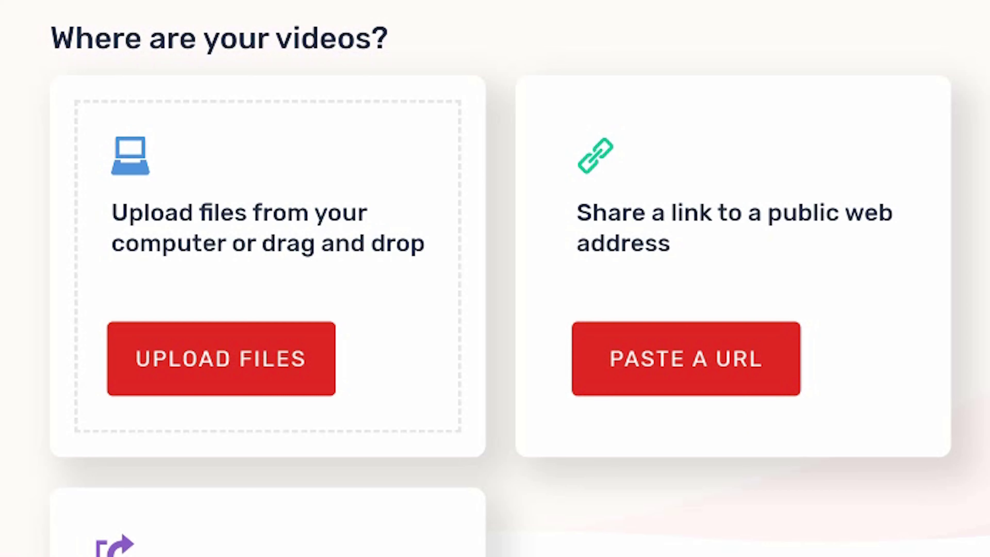
Pull the video list from the connected YouTube account.
scroll(495, 278, down, 10)
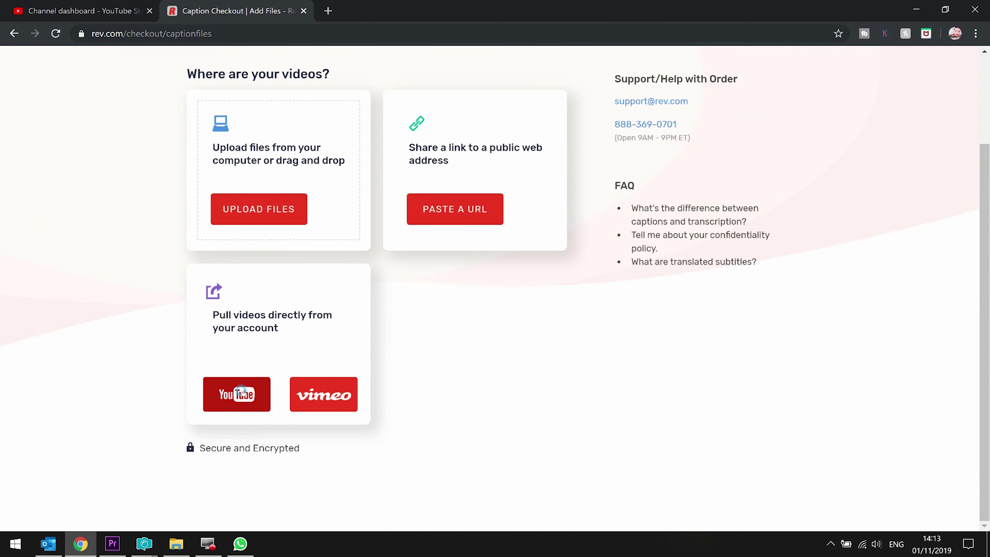
click(240, 391)
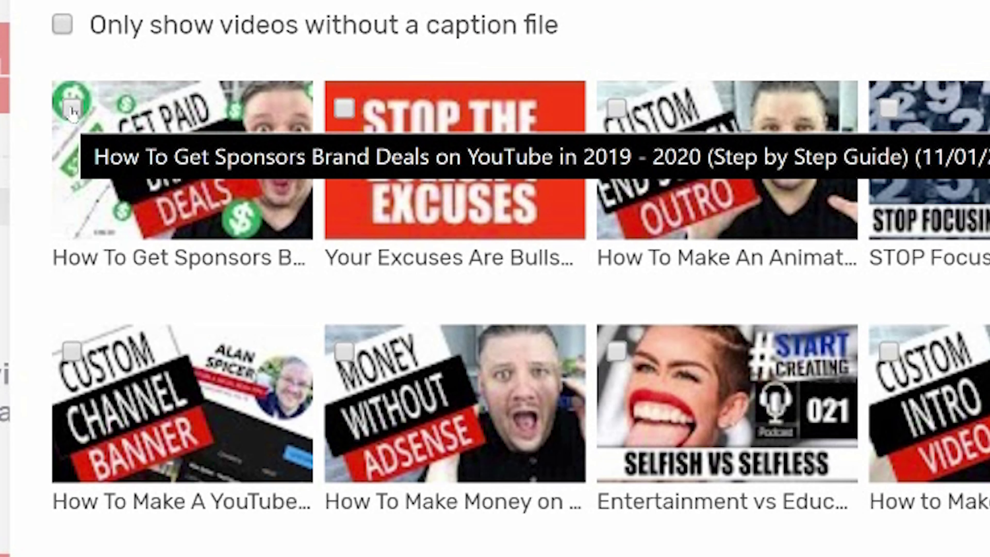
Tick the sponsors brand deals, end screen outro and stop the excuses videos for captioning.
click(72, 111)
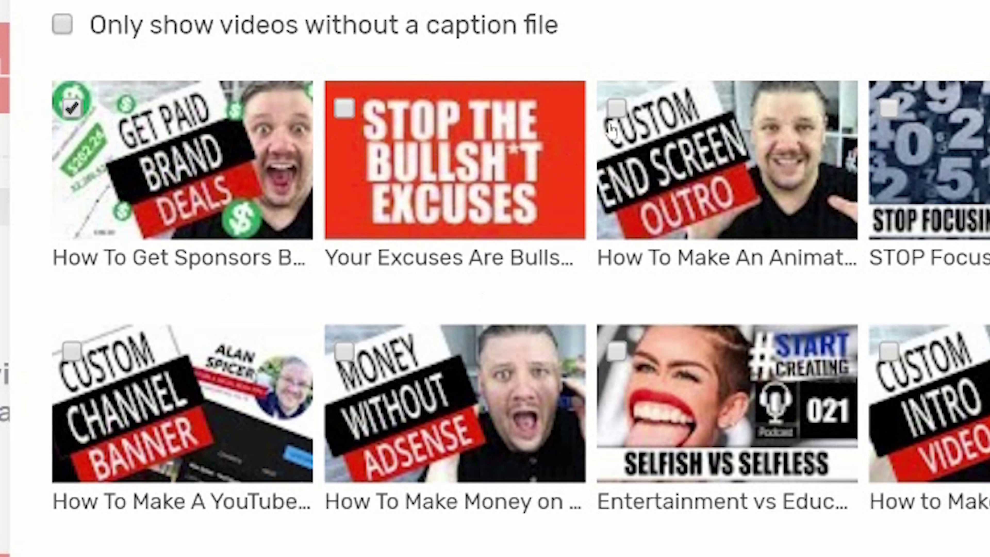
click(616, 107)
click(352, 123)
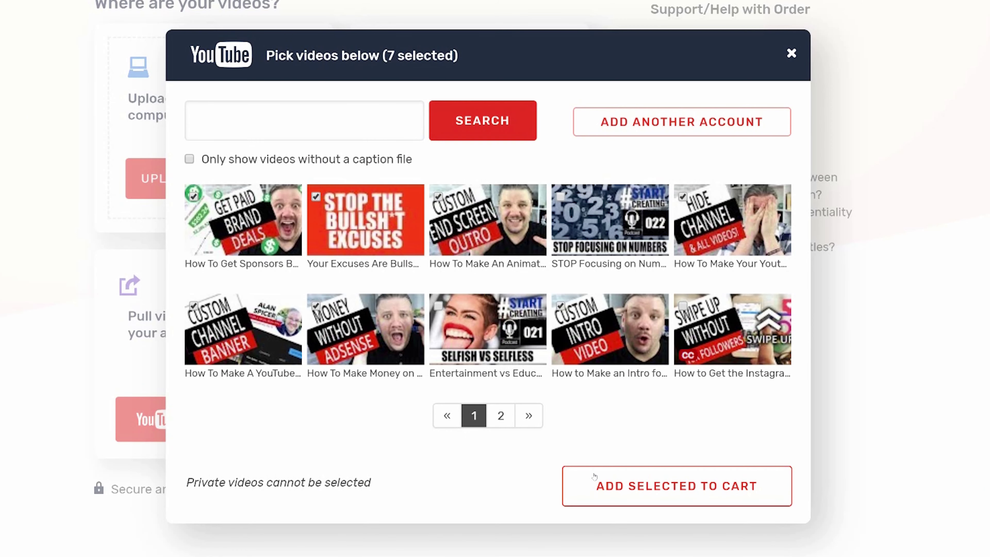
click(593, 473)
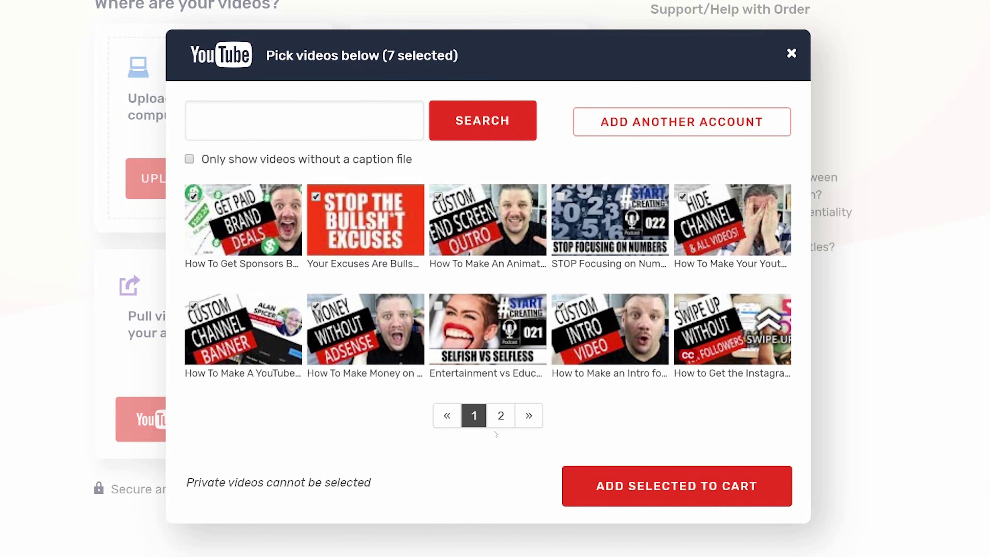
Search the channel's videos for 'money'.
click(352, 126)
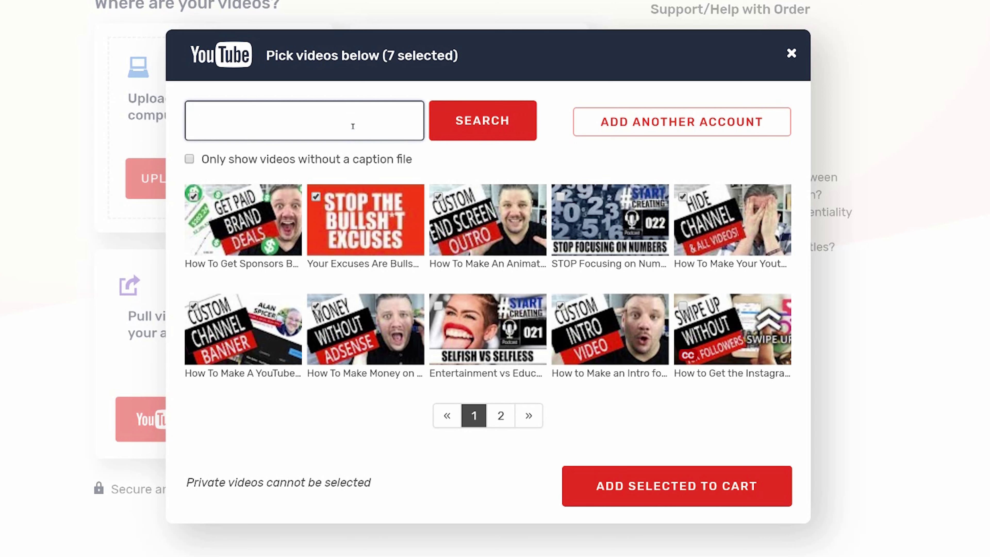
text(money)
click(442, 130)
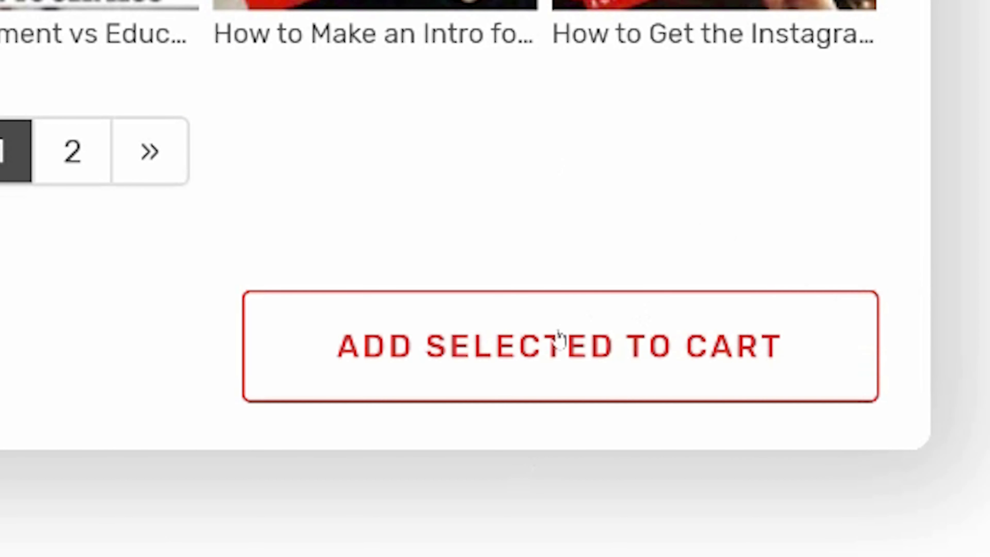
Add the selected videos to the cart, keeping SubRip (.srt) as the output format.
click(622, 360)
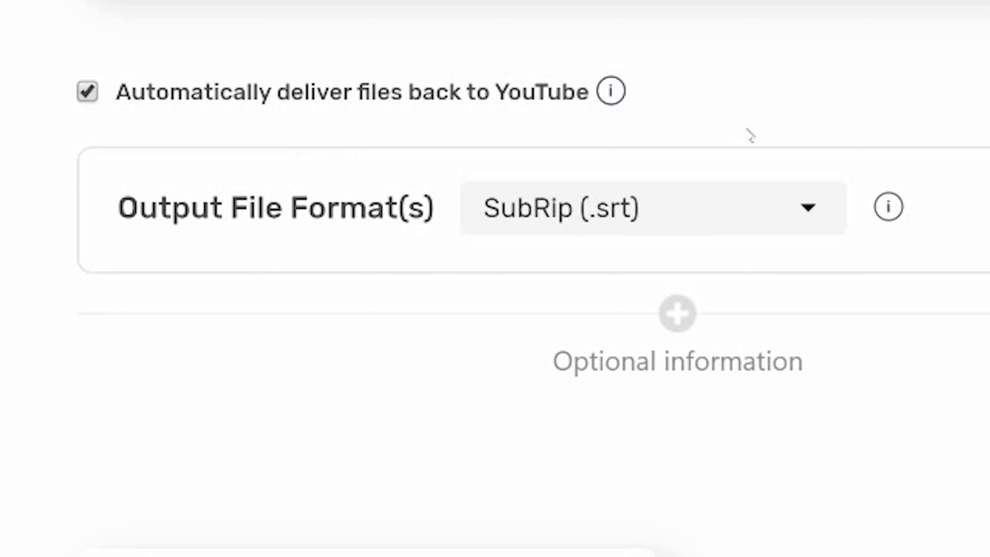
click(822, 210)
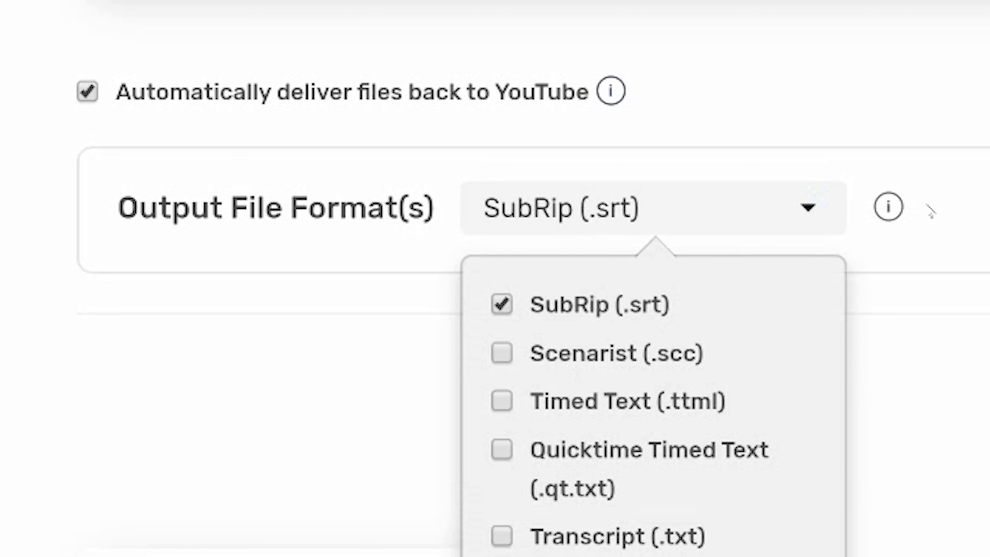
click(829, 209)
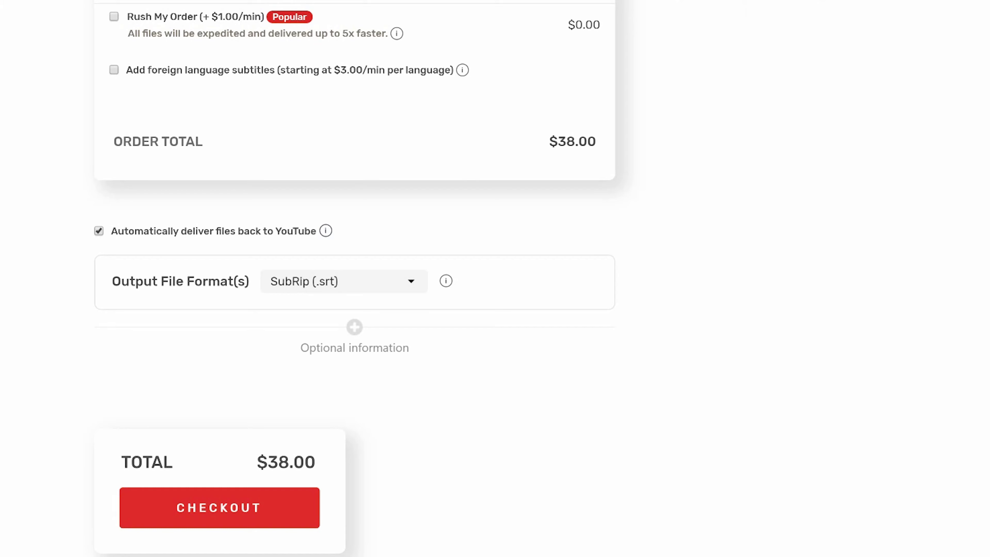
scroll(495, 278, up, 15)
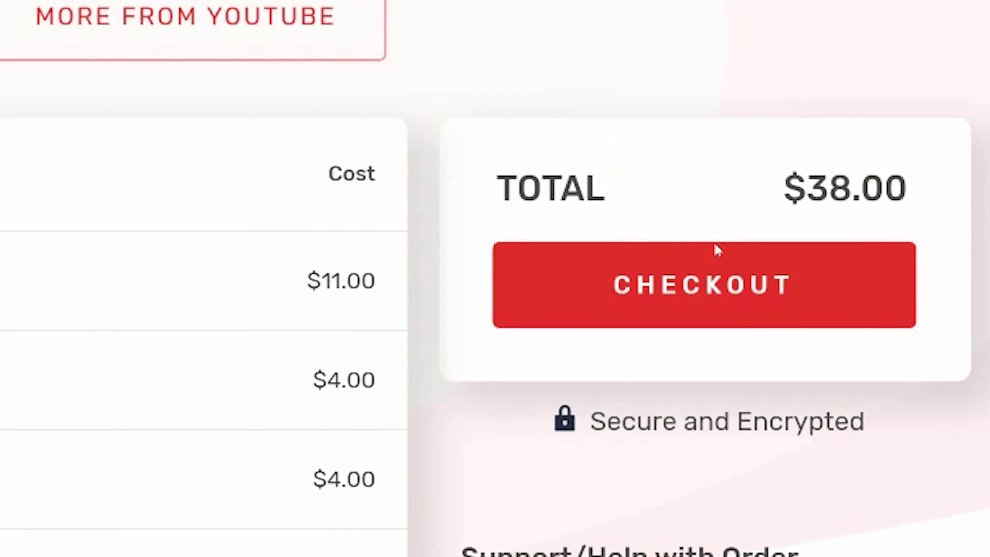
Check out the $38.00 order and place it using PayPal as payment.
click(761, 276)
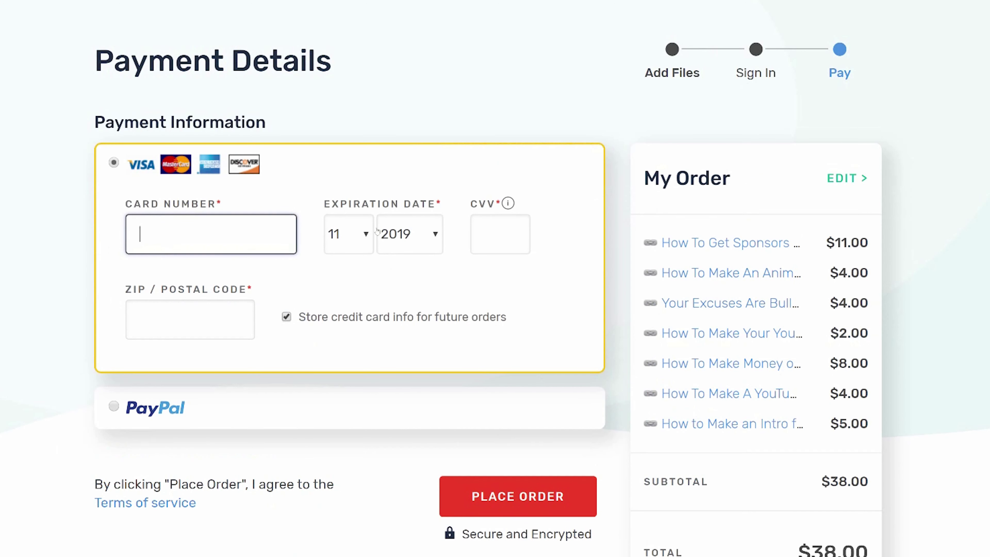
click(114, 406)
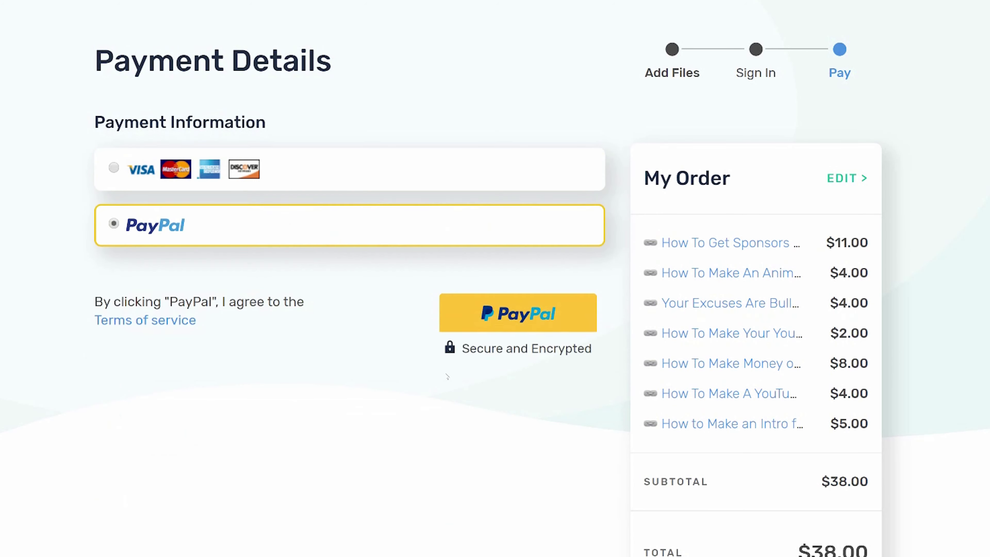
click(518, 313)
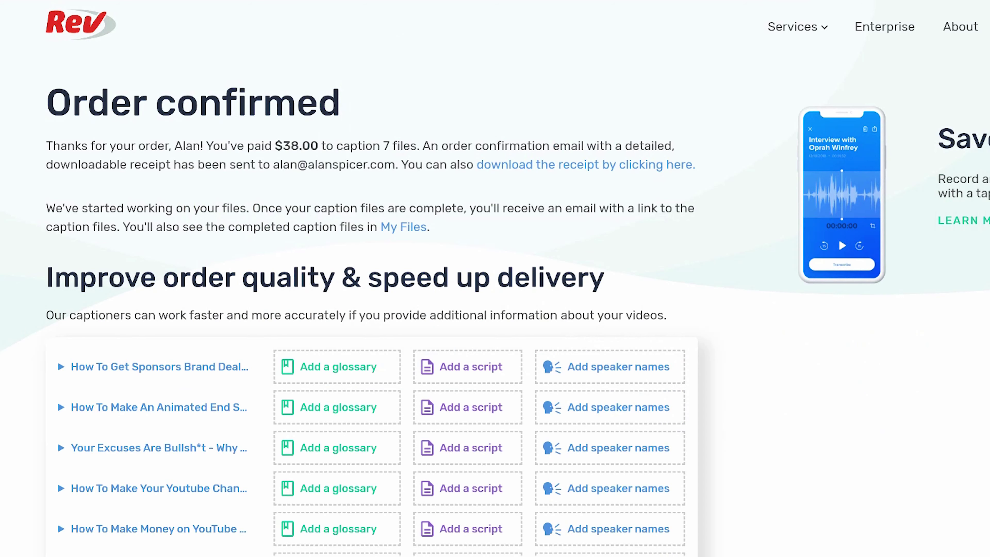
scroll(495, 278, down, 3)
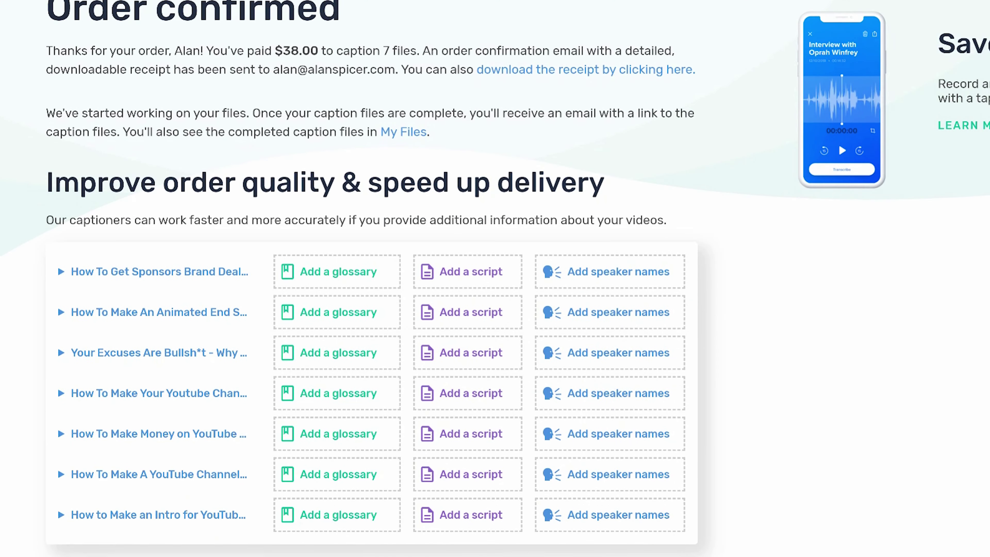
scroll(494, 278, down, 1)
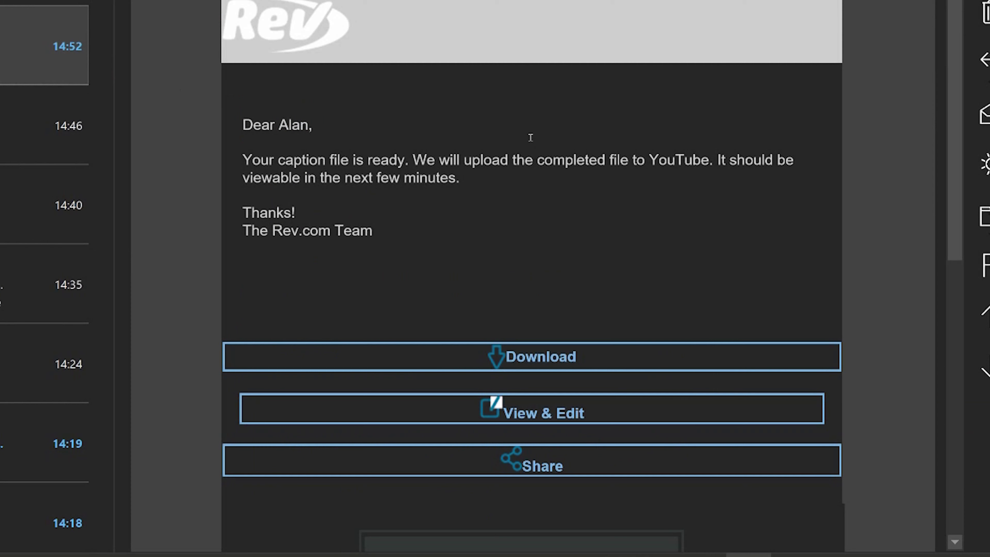
Follow the View & Edit link in Rev's caption-ready email.
click(556, 413)
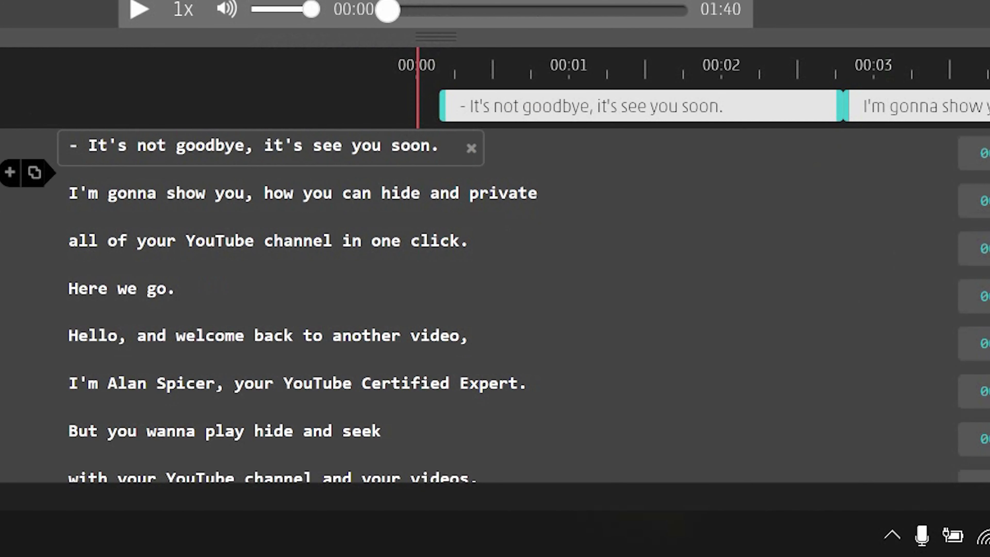
scroll(273, 312, down, 10)
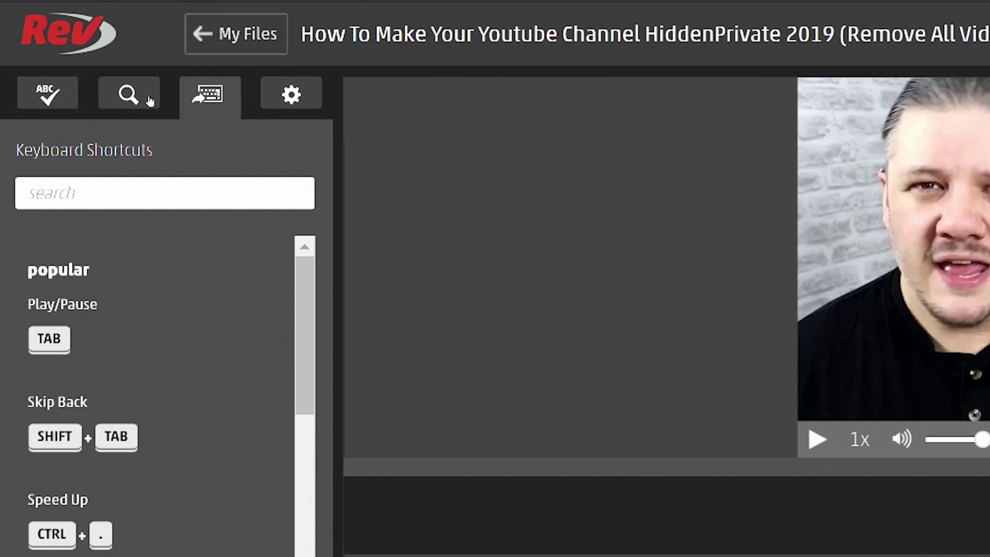
Finish the spellcheck leaving 'them's' unchanged, then show the gear Settings file tools.
click(150, 101)
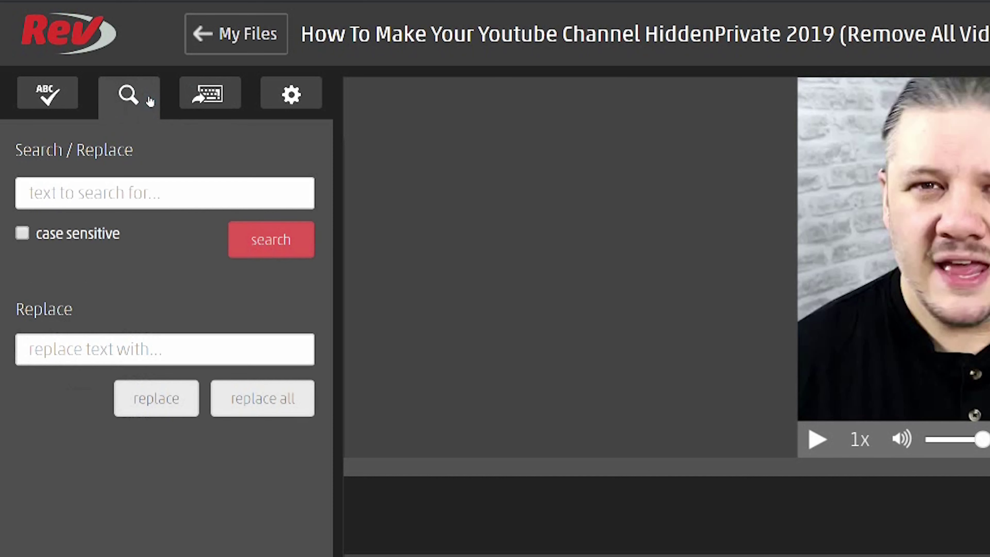
click(60, 96)
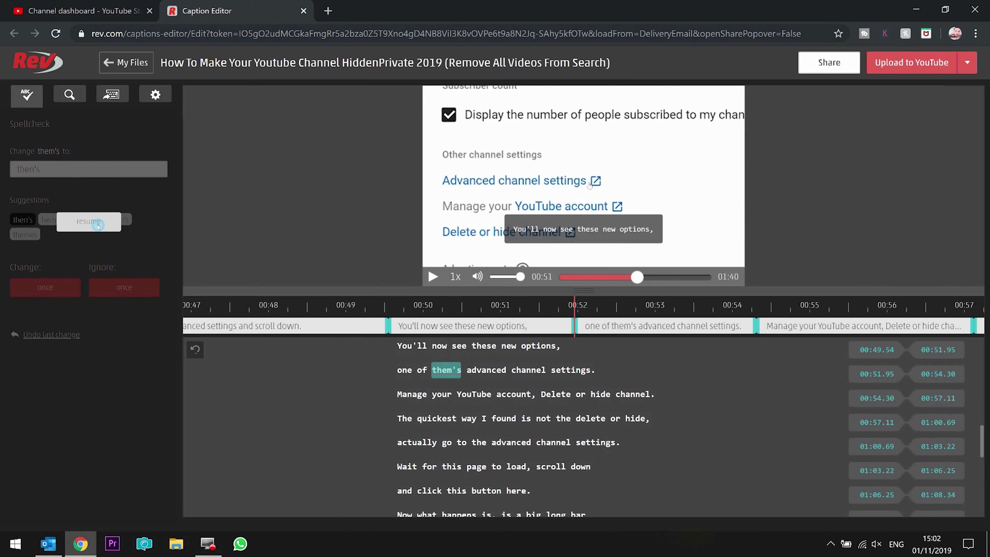
click(179, 336)
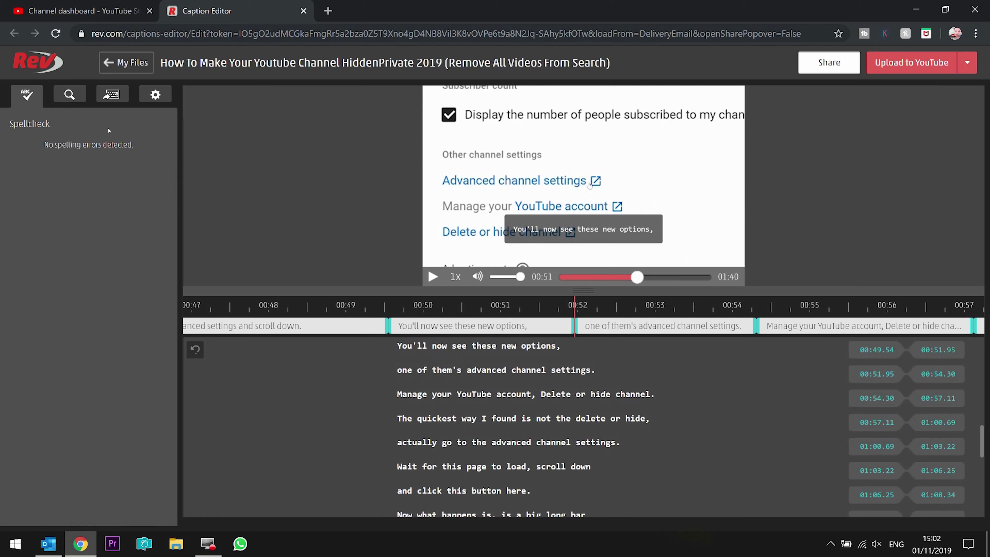
click(160, 95)
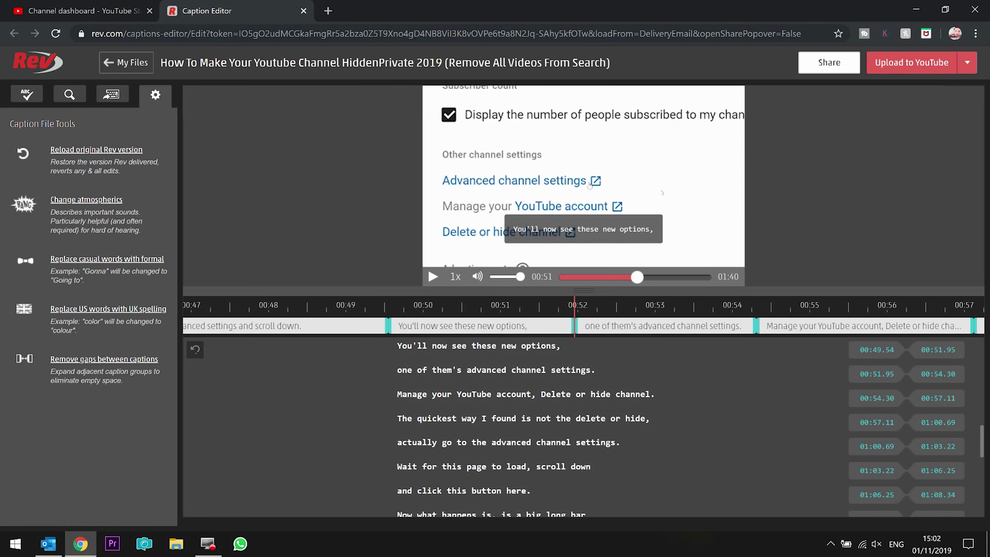
scroll(983, 445, up, 15)
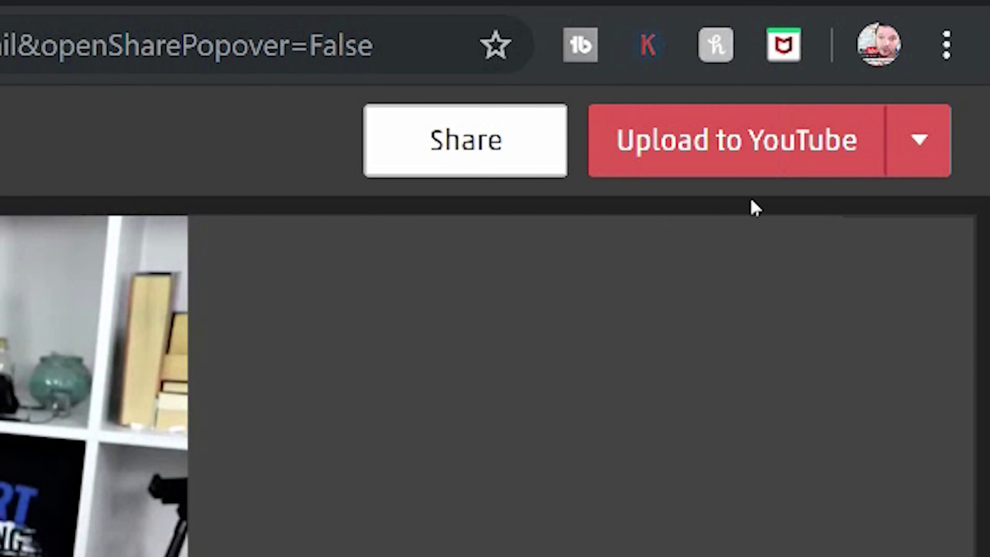
Upload the edited captions to YouTube, overwriting the earlier captions, and go to the video.
click(967, 62)
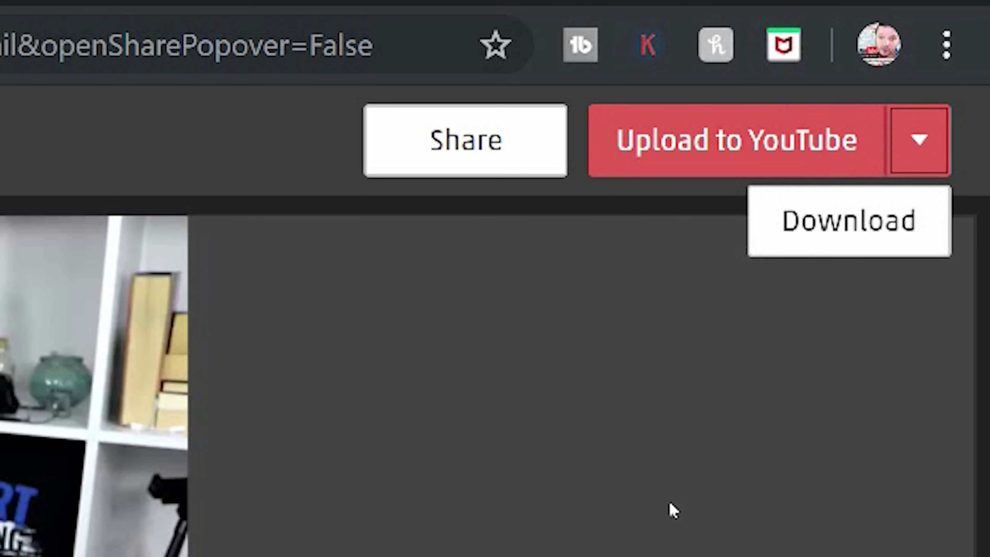
click(600, 351)
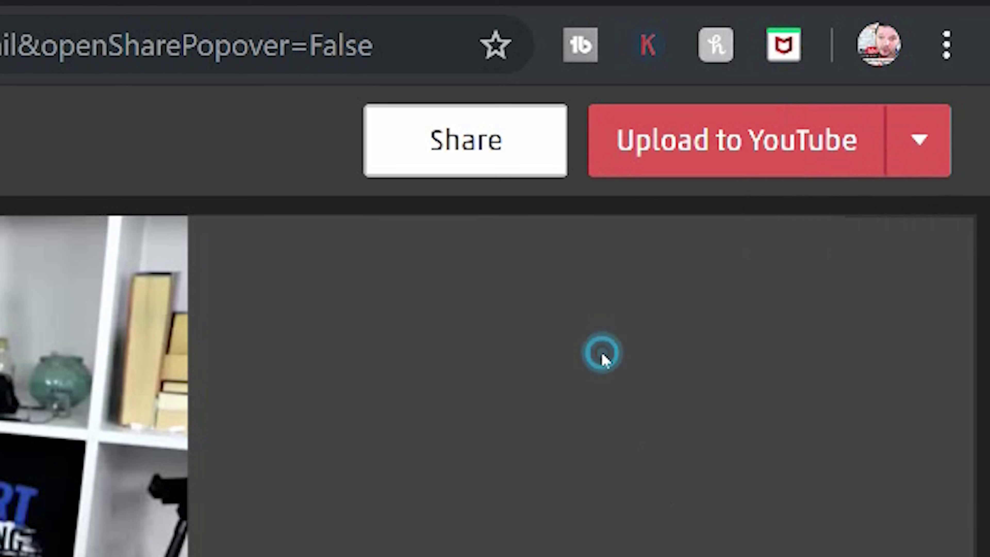
click(727, 158)
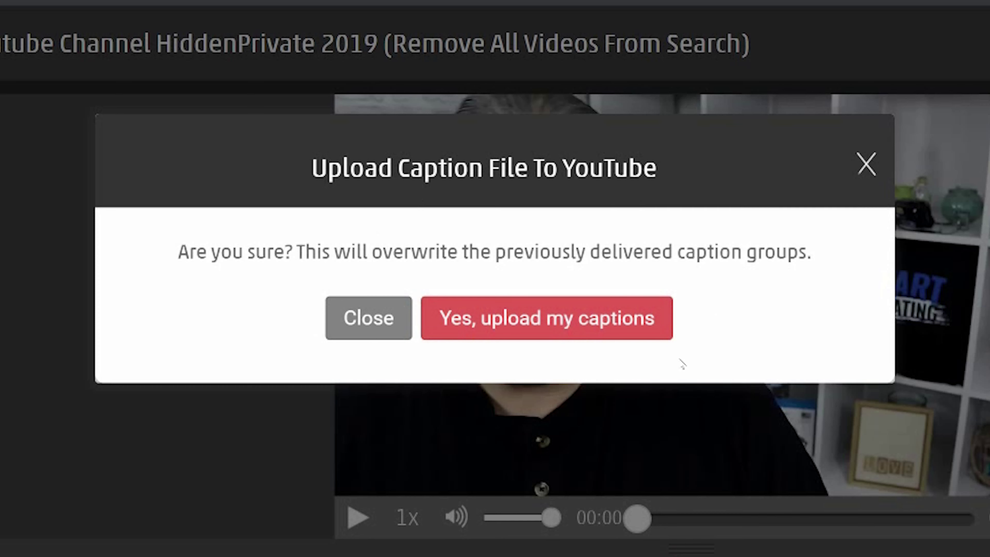
click(538, 327)
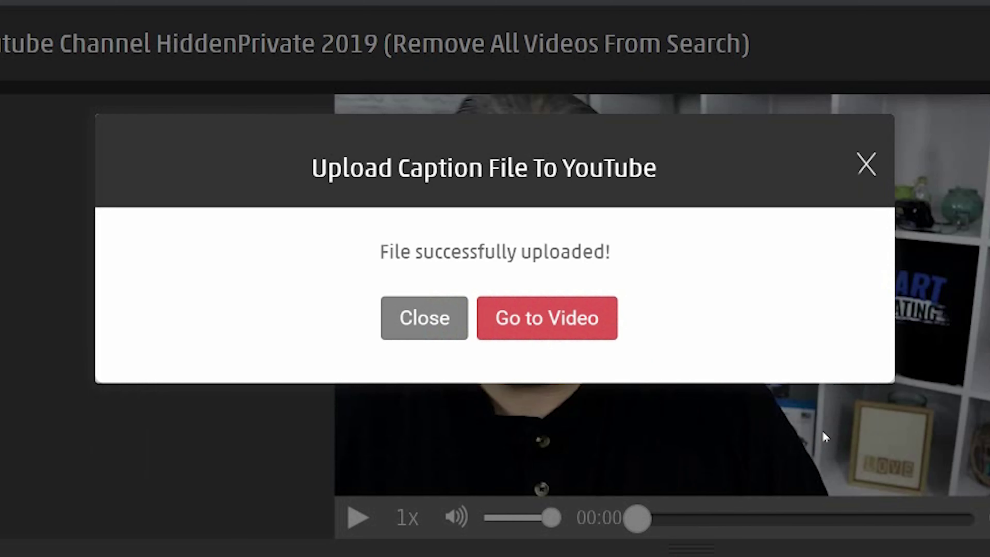
click(553, 323)
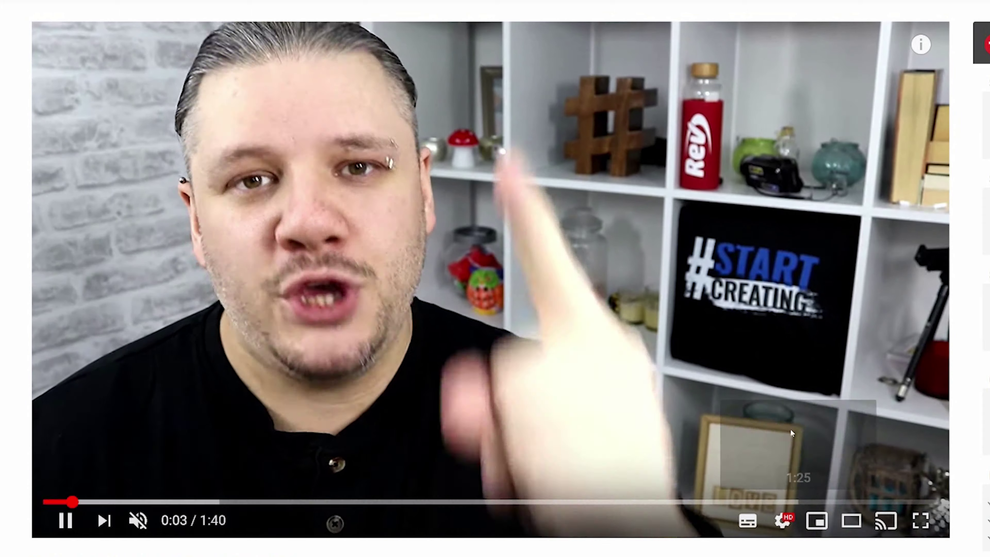
Turn on the English captions, pause, and rewind the video to its start.
click(748, 527)
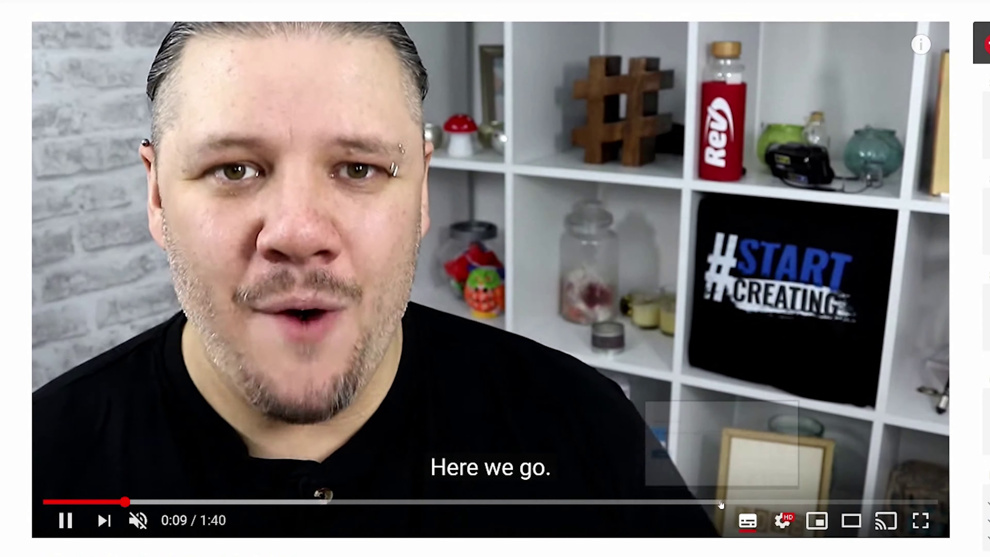
click(66, 520)
click(51, 502)
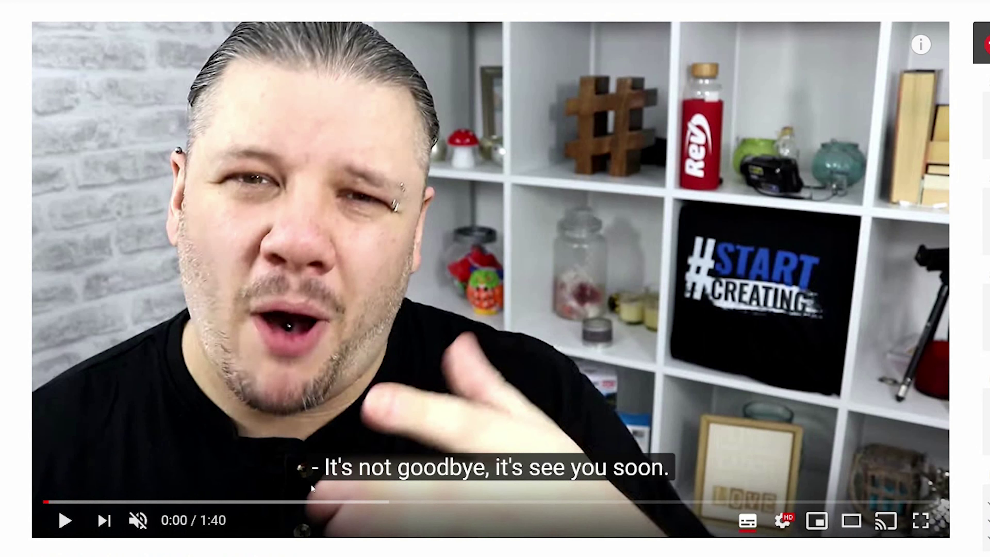